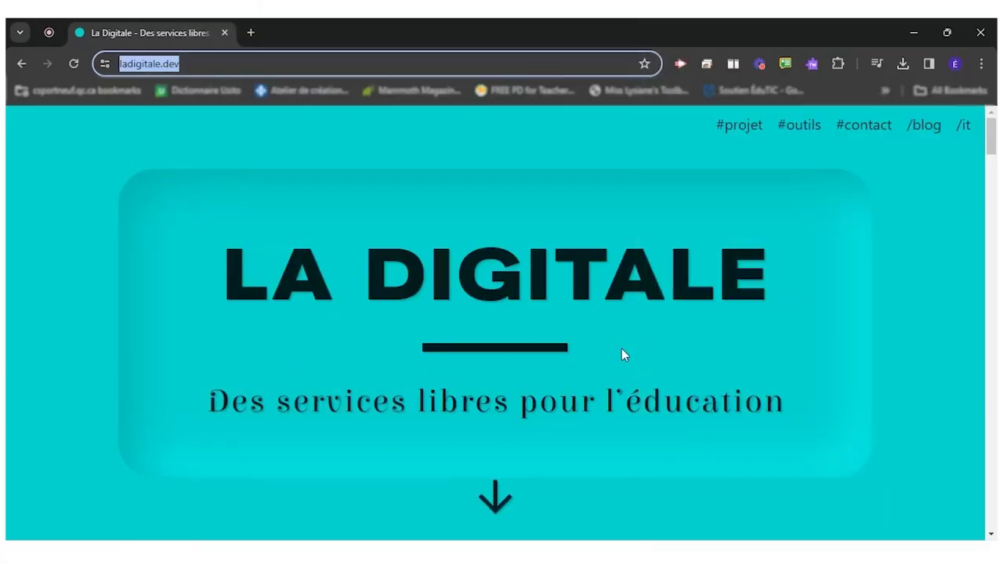
- Scroll down the La Digitale home page at ladigitale.dev
{"action": "scroll", "coordinate": [623, 354], "scroll_direction": "down", "scroll_amount": 10}
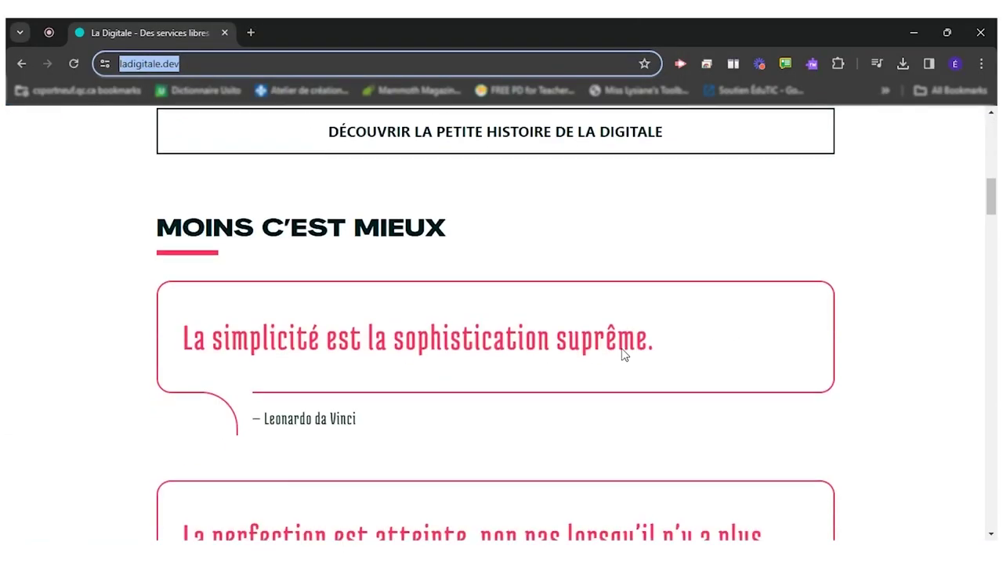
- Scroll down to the DIGIWORDS card and open the Digiwords app in a new tab
{"action": "scroll", "coordinate": [623, 354], "scroll_direction": "down", "scroll_amount": 10}
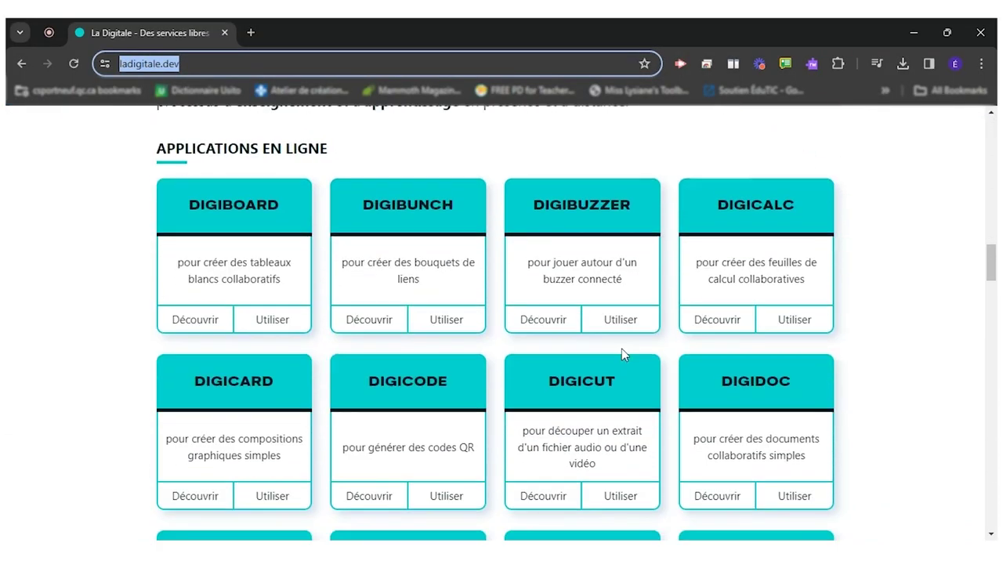
{"action": "scroll", "coordinate": [623, 354], "scroll_direction": "down", "scroll_amount": 5}
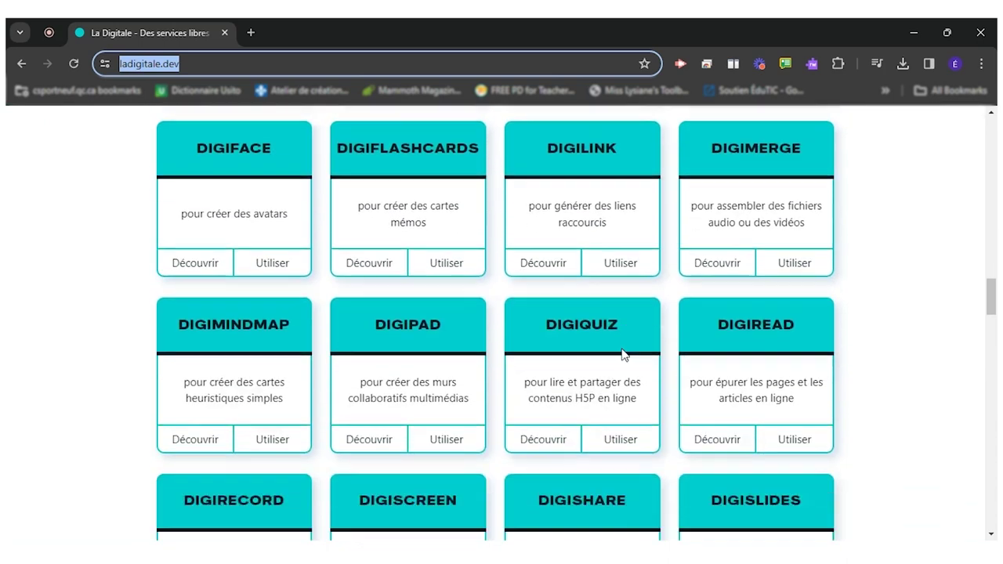
{"action": "scroll", "coordinate": [623, 354], "scroll_direction": "down", "scroll_amount": 6}
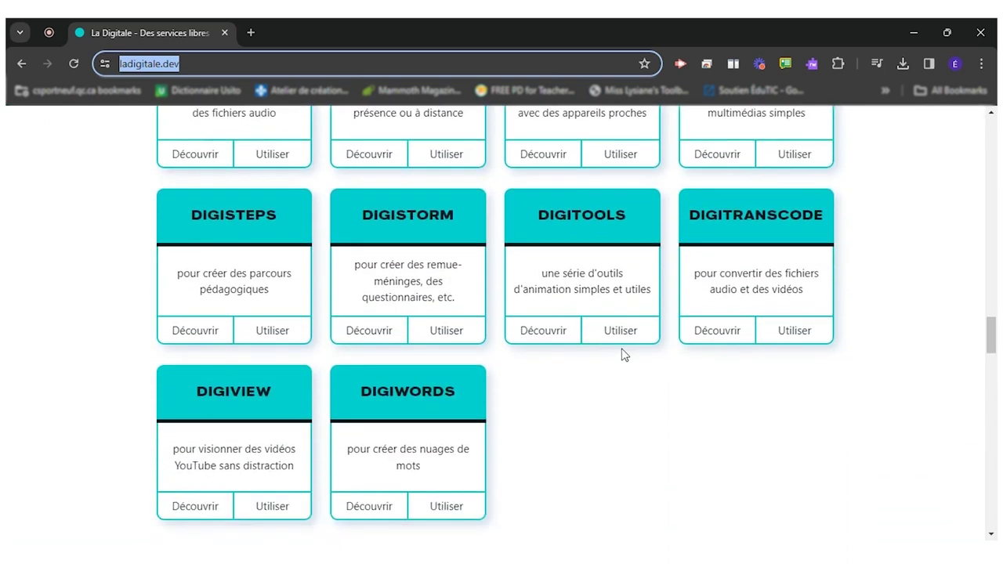
{"action": "scroll", "coordinate": [623, 354], "scroll_direction": "down", "scroll_amount": 2}
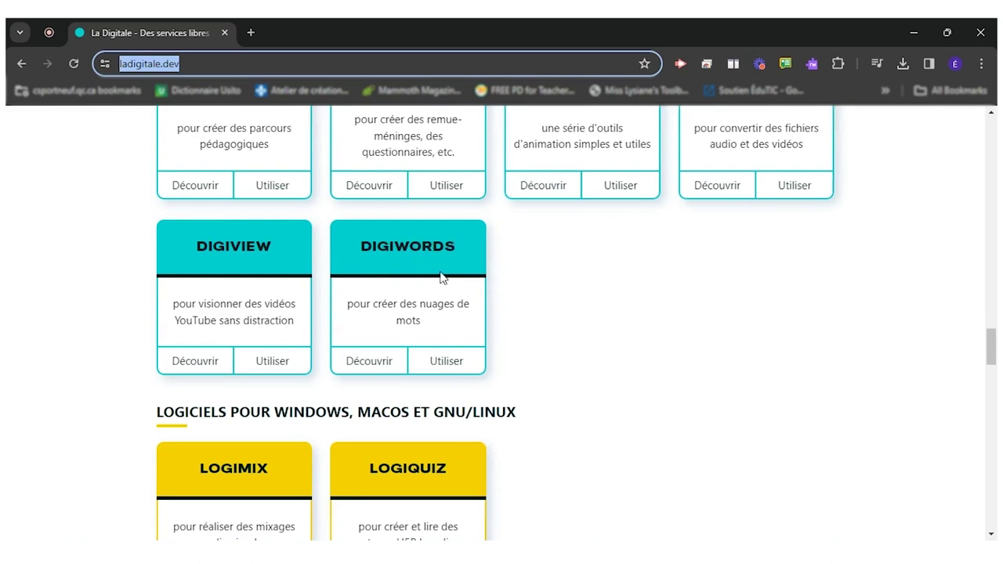
{"action": "left_click", "coordinate": [453, 366]}
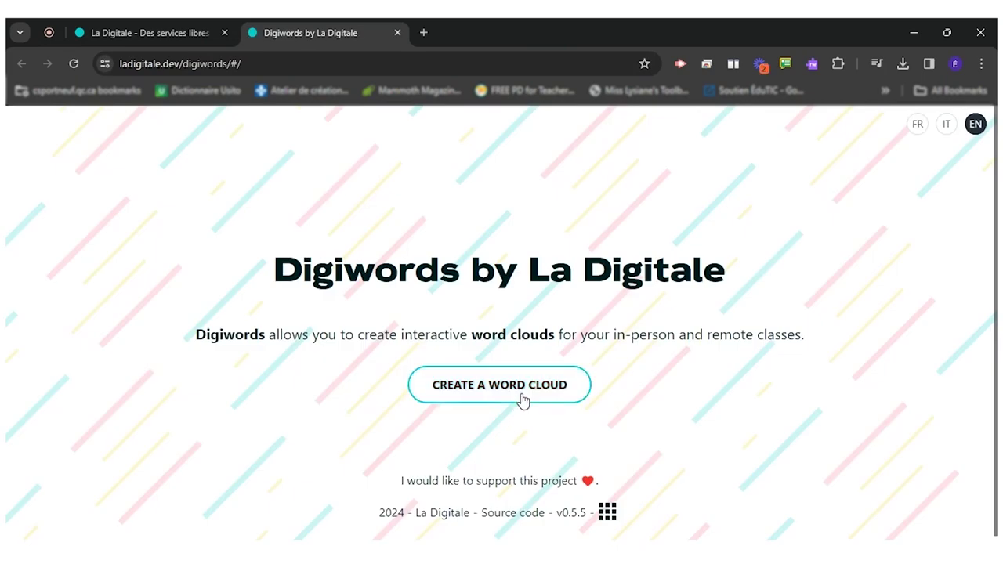
- Create a cloud named 'Little Red Riding Hood' with secret question 'What is my favorite word?' and a secret answer
{"action": "left_click", "coordinate": [516, 394]}
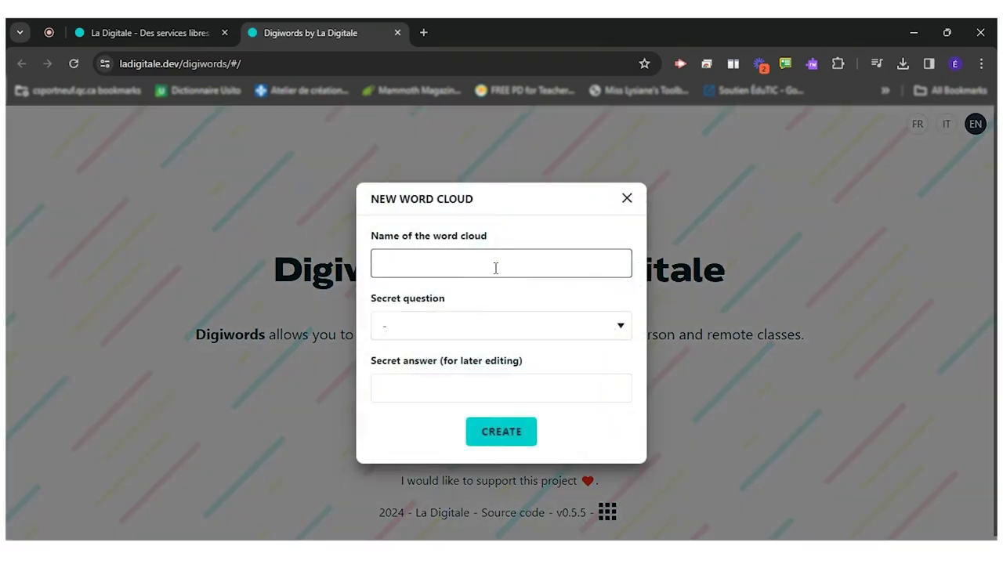
{"action": "type", "text": "Little Red Riding Hood"}
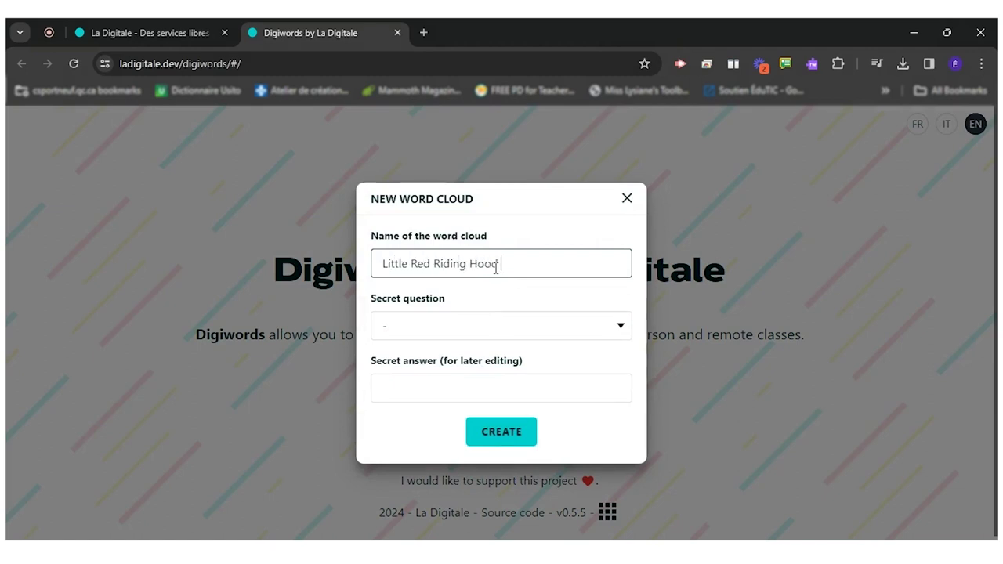
{"action": "left_click", "coordinate": [523, 334]}
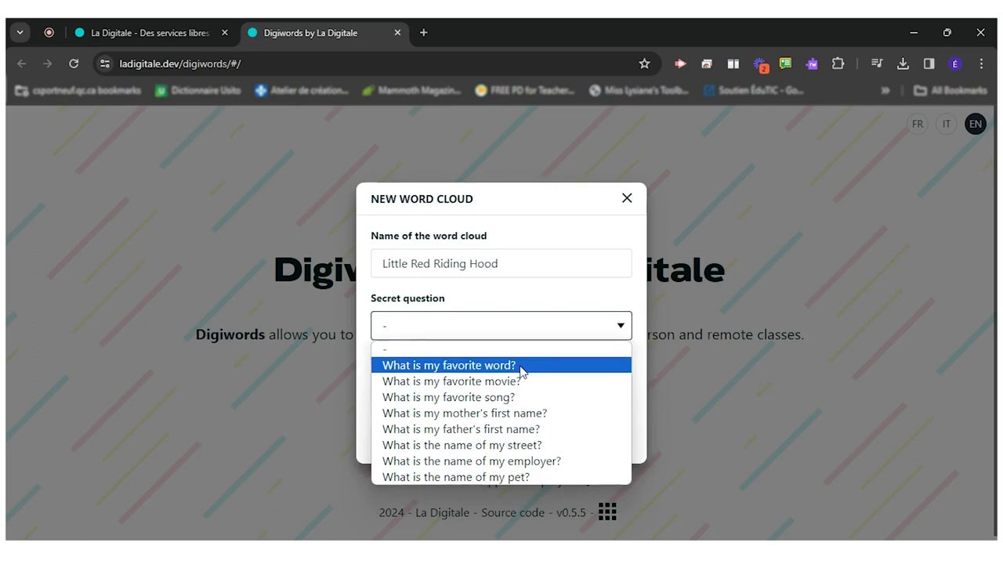
{"action": "left_click", "coordinate": [517, 365]}
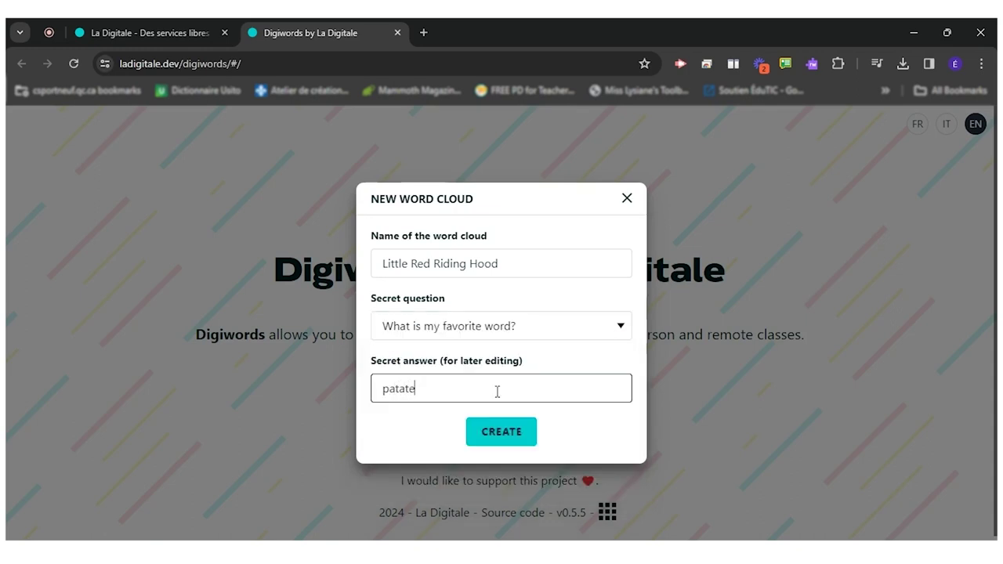
{"action": "left_click", "coordinate": [507, 436]}
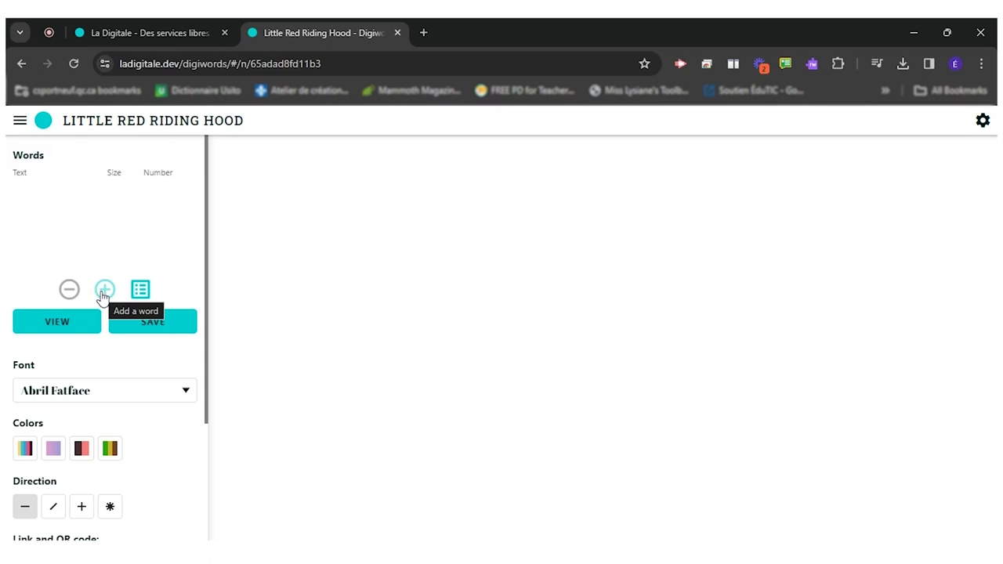
- Add the first word, Wolf, with size 10
{"action": "left_click", "coordinate": [105, 292]}
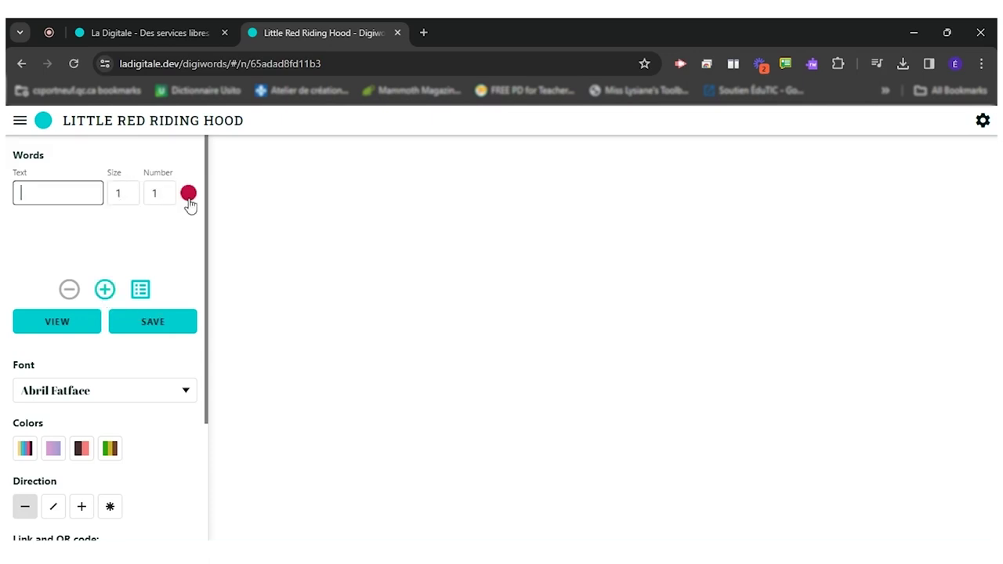
{"action": "left_click_drag", "start_coordinate": [166, 195], "coordinate": [116, 194]}
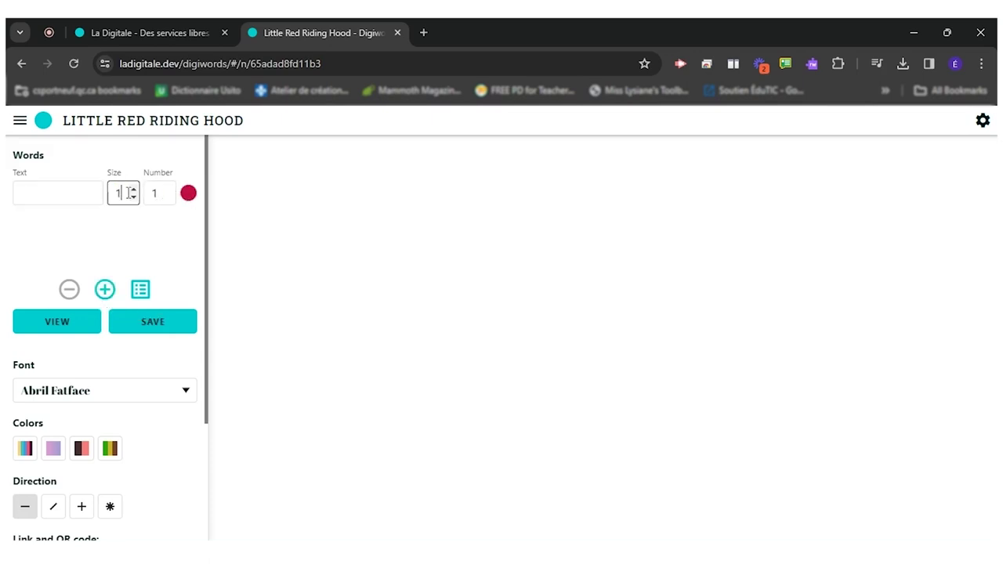
{"action": "left_click", "coordinate": [62, 195]}
{"action": "type", "text": "Wolf"}
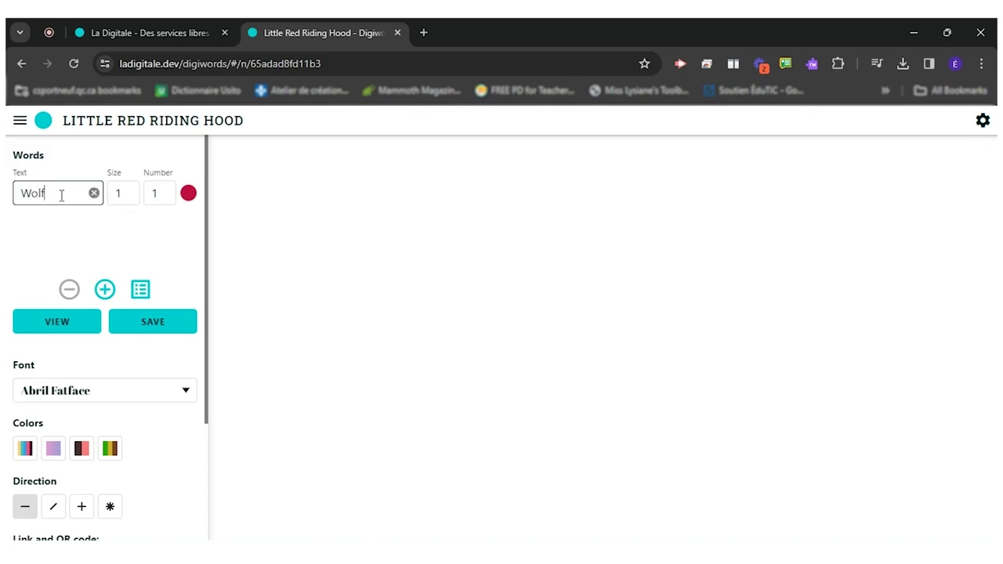
{"action": "left_click", "coordinate": [130, 196]}
{"action": "left_click_drag", "start_coordinate": [124, 195], "coordinate": [116, 194]}
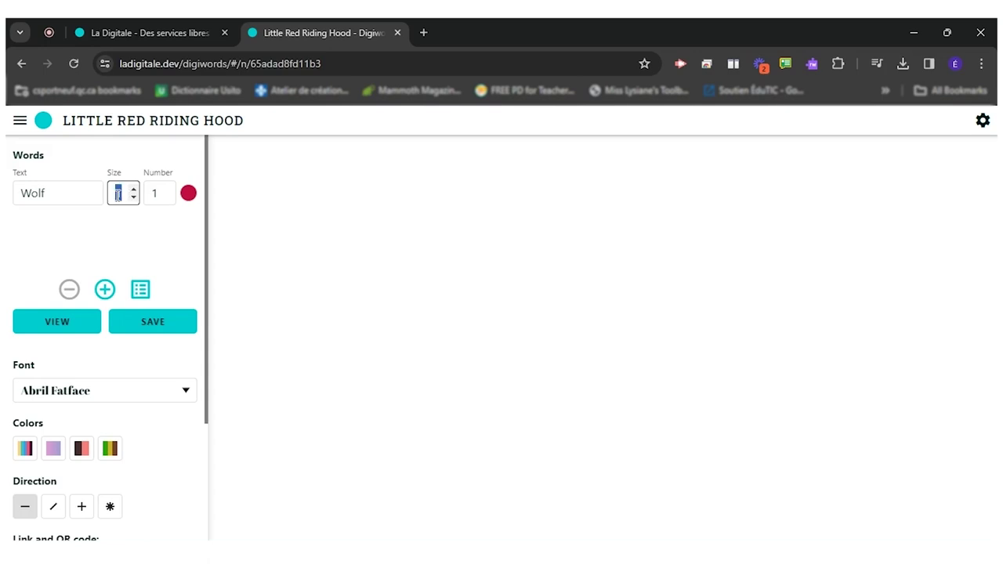
{"action": "type", "text": "10"}
- Add a second word, Girl, and set its size to 10
{"action": "left_click", "coordinate": [105, 290]}
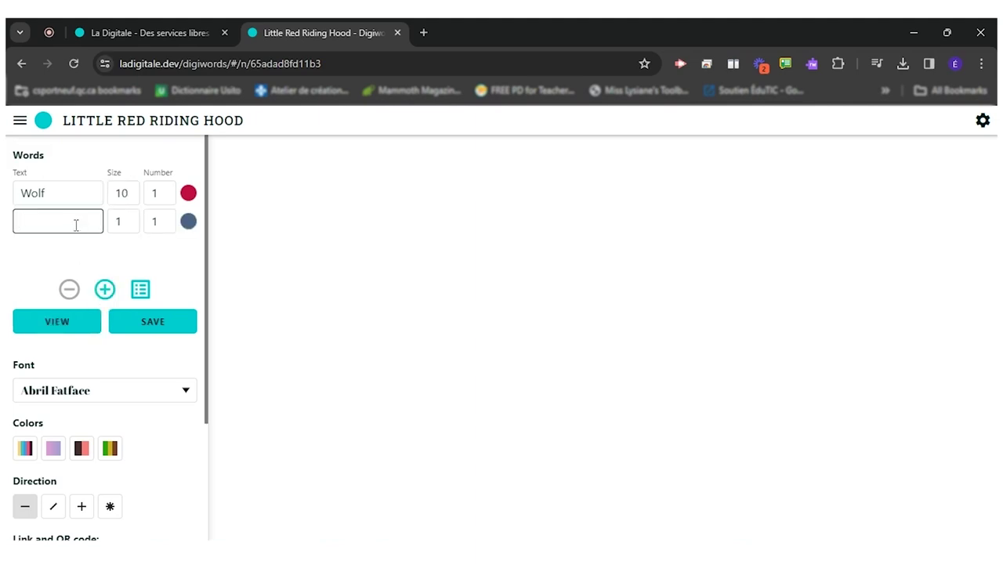
{"action": "type", "text": "Litt"}
{"action": "type", "text": "le Red Ri"}
{"action": "type", "text": "ding"}
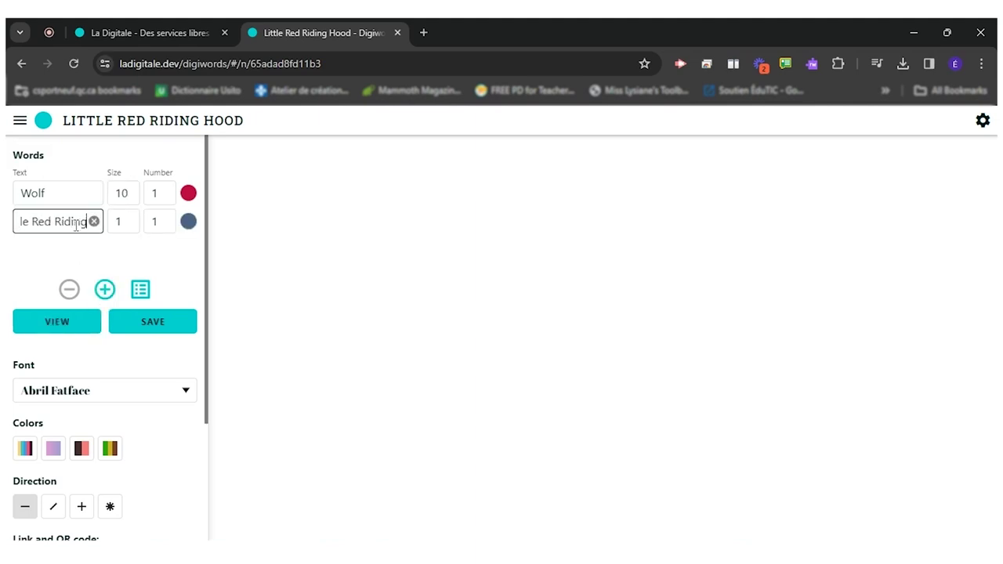
{"action": "key", "text": "BackSpace"}
{"action": "key", "text": "BackSpace"}
{"action": "key", "text": "BackSpace"}
{"action": "key", "text": "BackSpace"}
{"action": "key", "text": "BackSpace"}
{"action": "key", "text": "BackSpace"}
{"action": "key", "text": "BackSpace"}
{"action": "key", "text": "BackSpace"}
{"action": "key", "text": "BackSpace"}
{"action": "key", "text": "BackSpace"}
{"action": "key", "text": "BackSpace"}
{"action": "key", "text": "BackSpace"}
{"action": "key", "text": "BackSpace"}
{"action": "key", "text": "BackSpace"}
{"action": "key", "text": "BackSpace"}
{"action": "key", "text": "BackSpace"}
{"action": "key", "text": "BackSpace"}
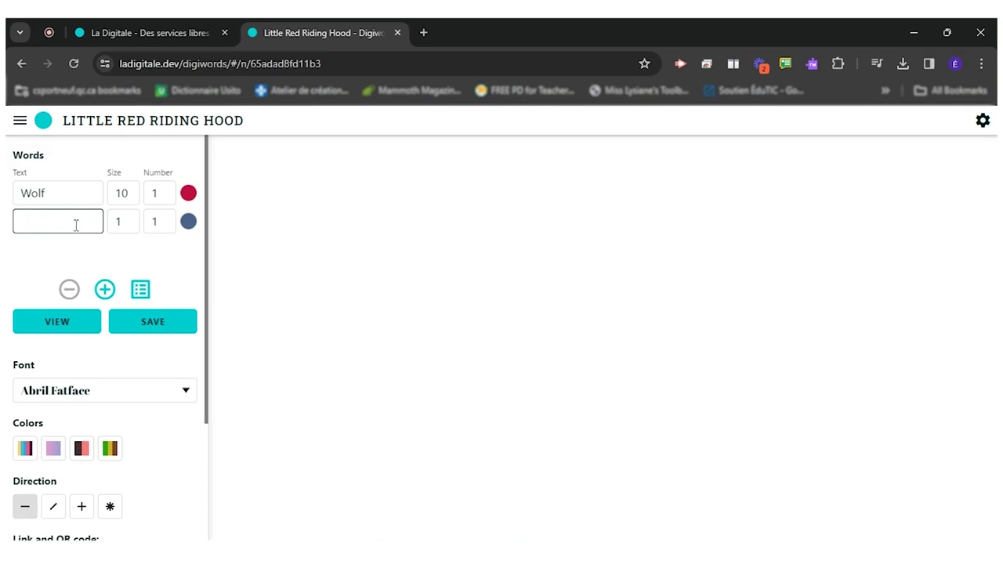
{"action": "type", "text": "Girl"}
{"action": "left_click", "coordinate": [117, 222]}
{"action": "double_click", "coordinate": [117, 221]}
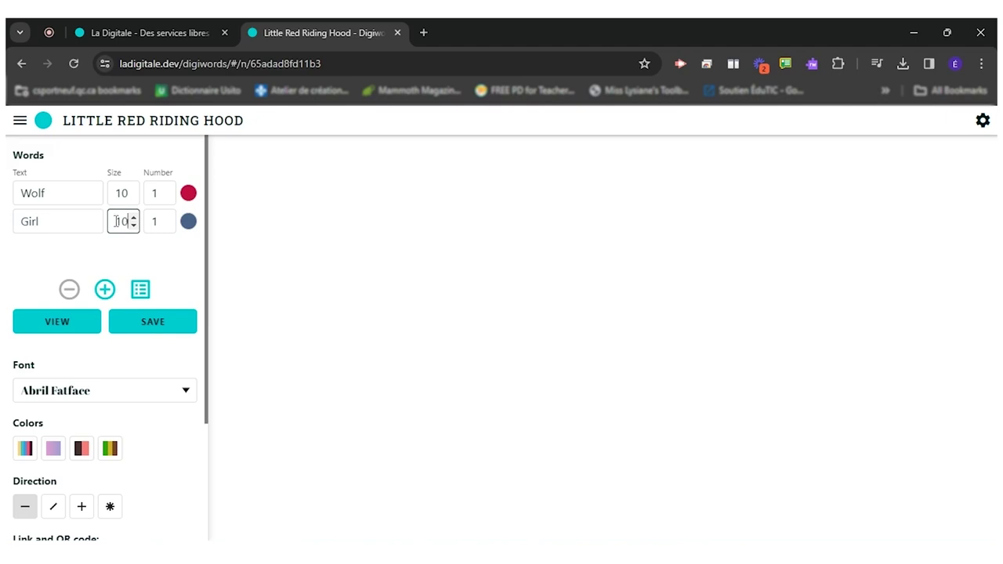
- Change Wolf's colour to teal
{"action": "left_click", "coordinate": [188, 193]}
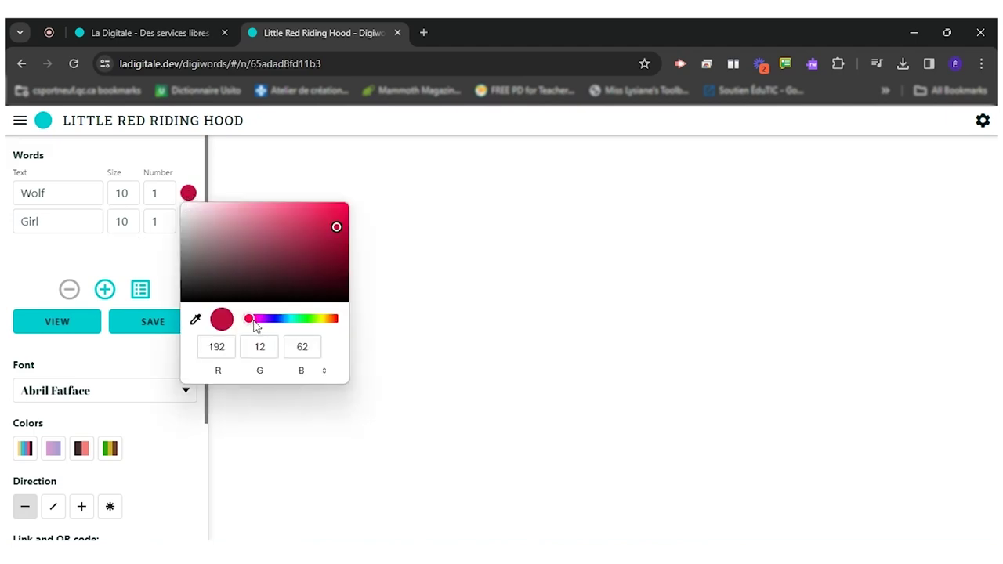
{"action": "left_click_drag", "start_coordinate": [255, 326], "coordinate": [289, 327]}
{"action": "left_click", "coordinate": [165, 221]}
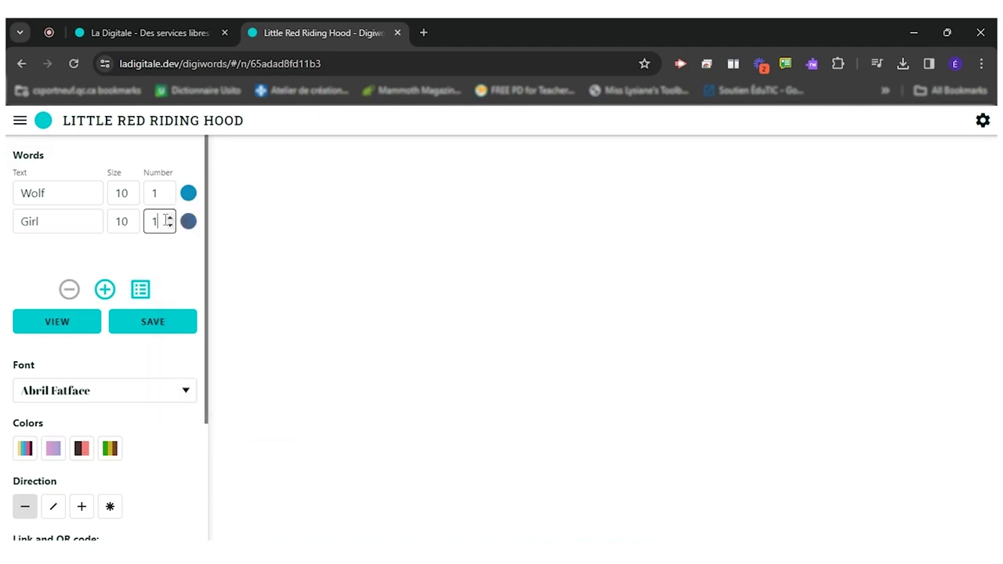
- Make Girl's colour bright red and add an empty third word row
{"action": "left_click", "coordinate": [188, 222]}
{"action": "left_click_drag", "start_coordinate": [276, 348], "coordinate": [245, 347]}
{"action": "left_click", "coordinate": [295, 249]}
{"action": "left_click", "coordinate": [68, 253]}
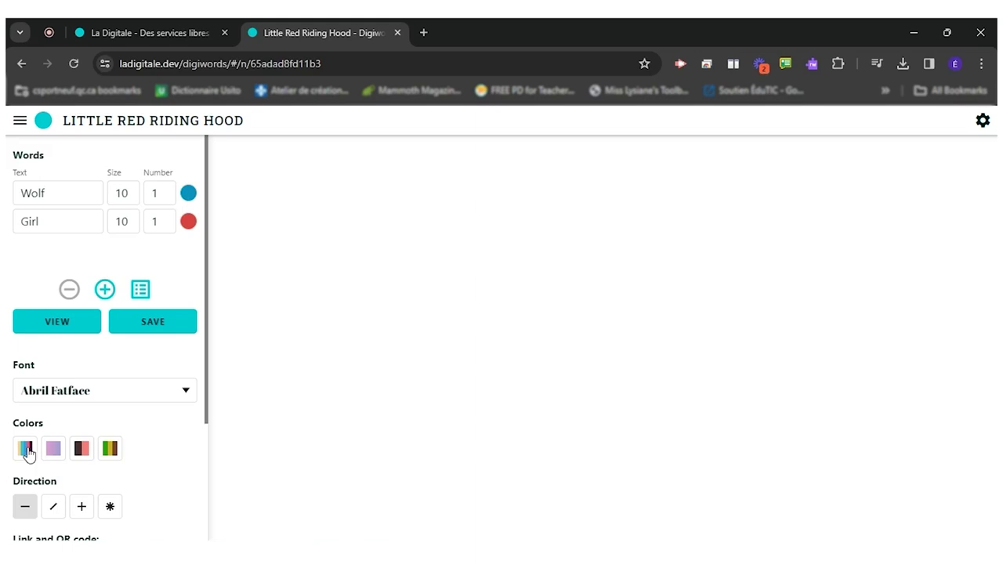
{"action": "left_click", "coordinate": [105, 289]}
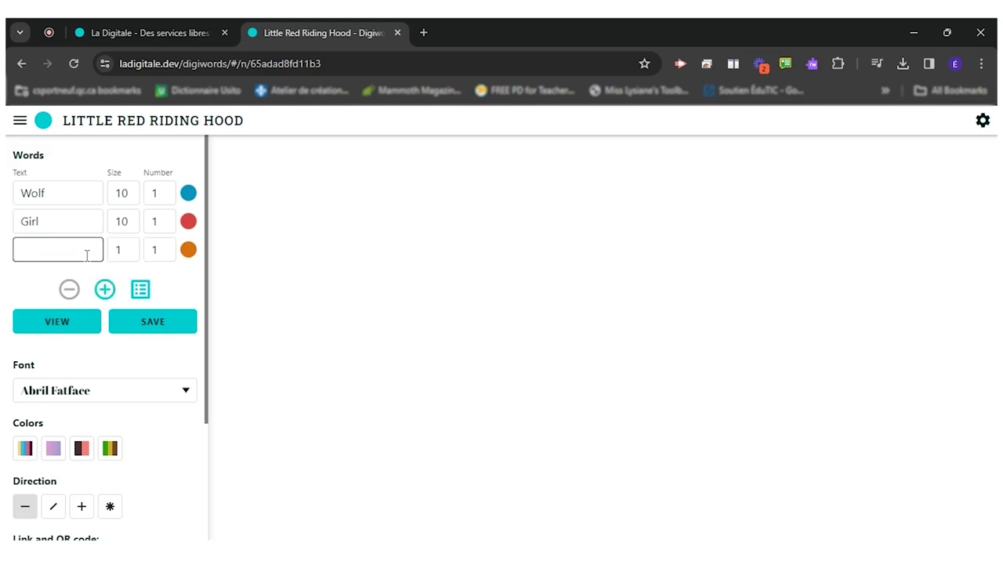
- Add Grandmother at size 5 and basket at size 3
{"action": "type", "text": "Grandmother"}
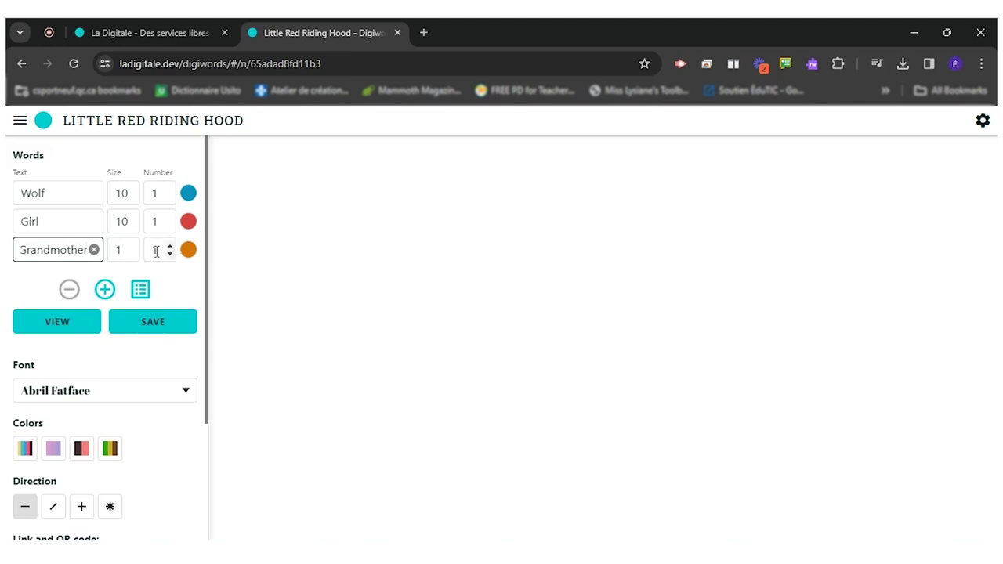
{"action": "left_click", "coordinate": [119, 249]}
{"action": "type", "text": "5"}
{"action": "left_click", "coordinate": [105, 289]}
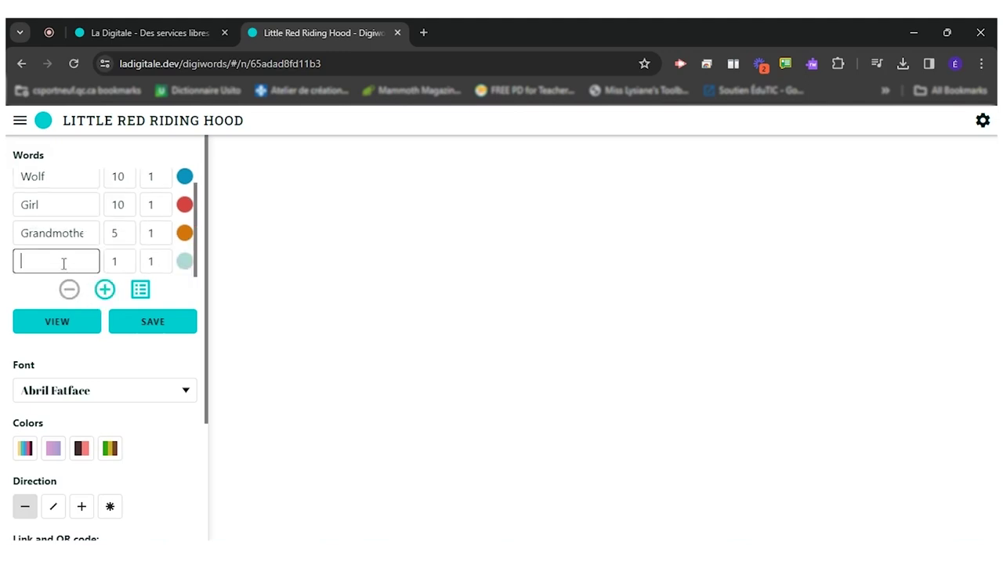
{"action": "type", "text": "basket"}
{"action": "left_click", "coordinate": [107, 264]}
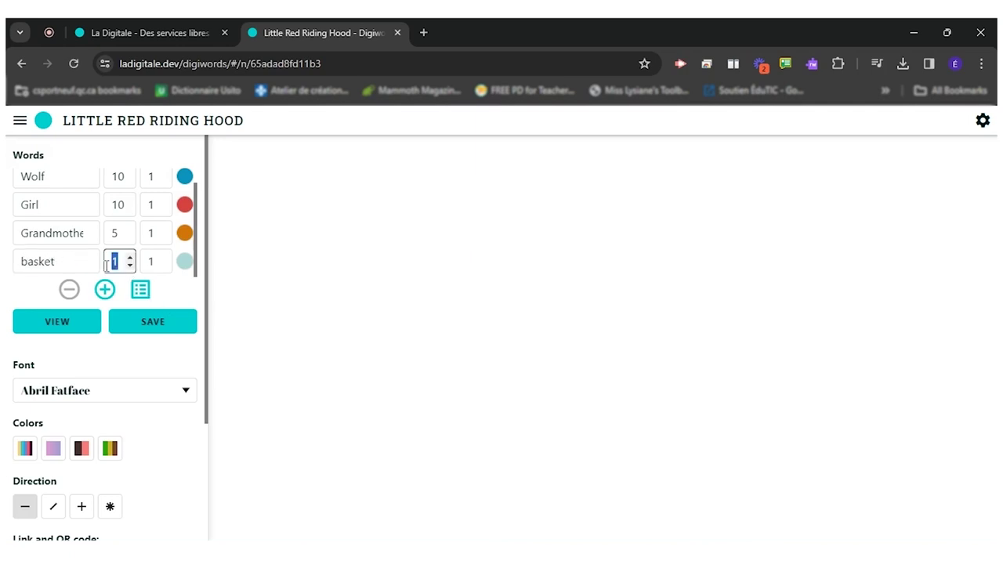
{"action": "type", "text": "3"}
- Add forest and butter, each at size 2
{"action": "left_click", "coordinate": [105, 289]}
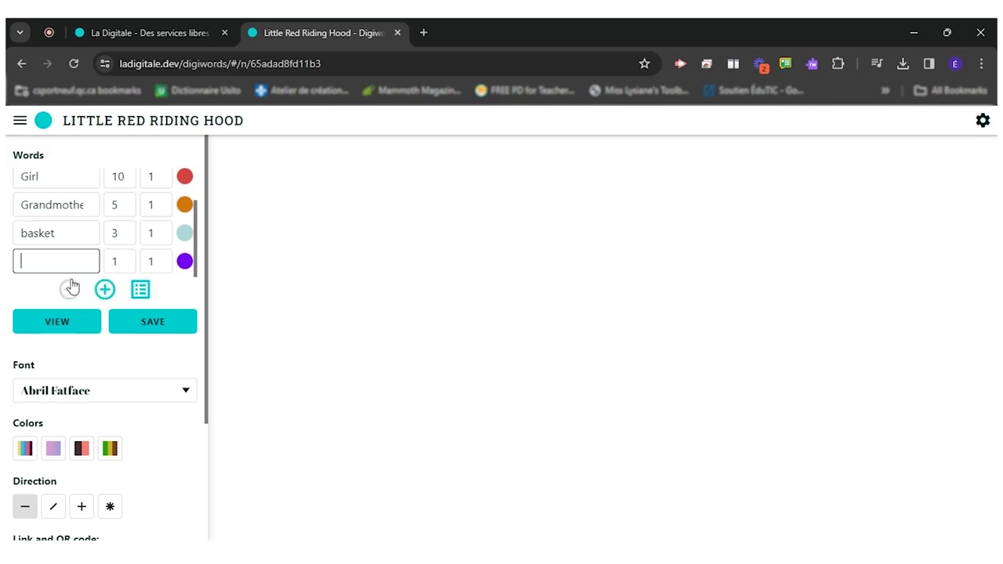
{"action": "type", "text": "forest"}
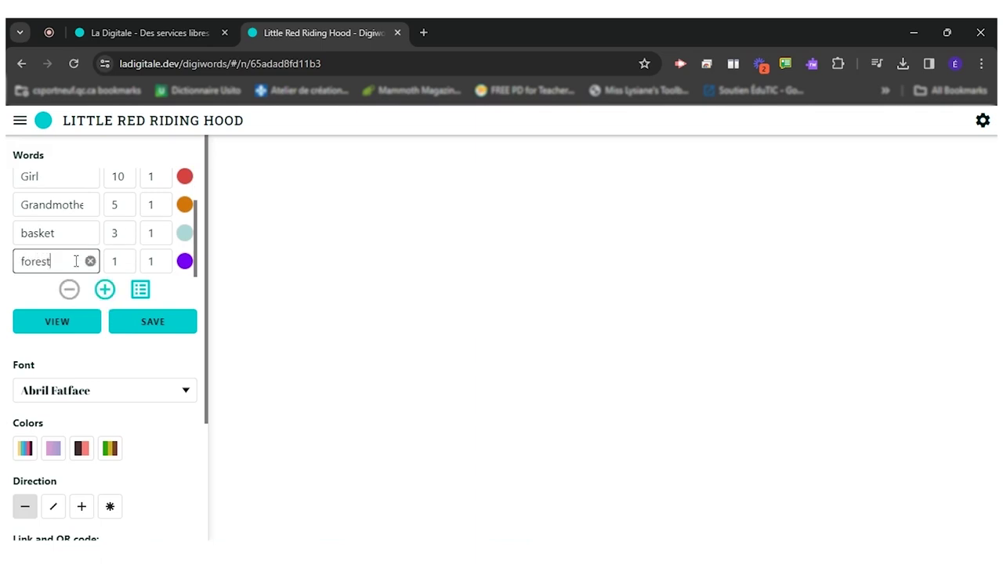
{"action": "left_click", "coordinate": [114, 261]}
{"action": "type", "text": "2"}
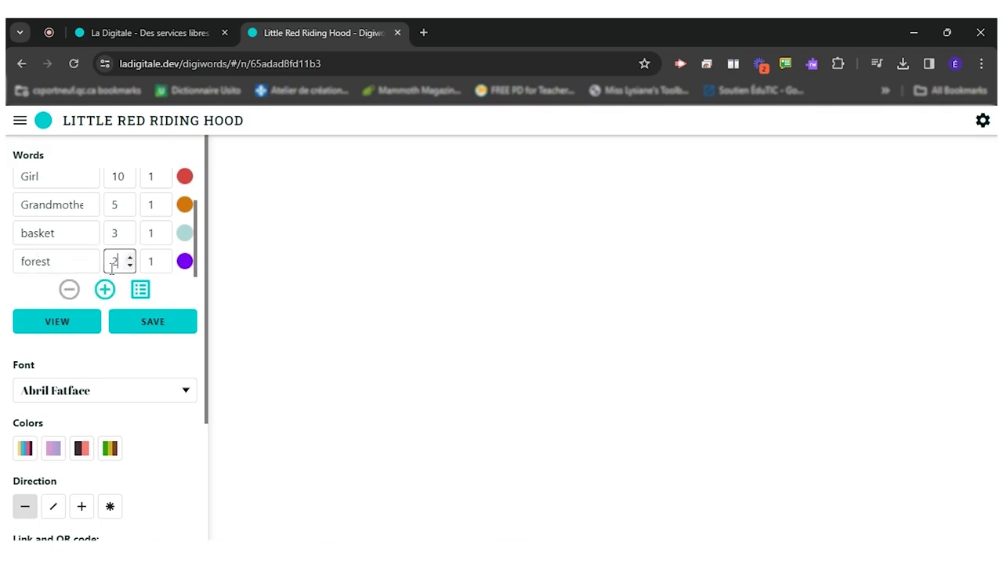
{"action": "left_click", "coordinate": [105, 289]}
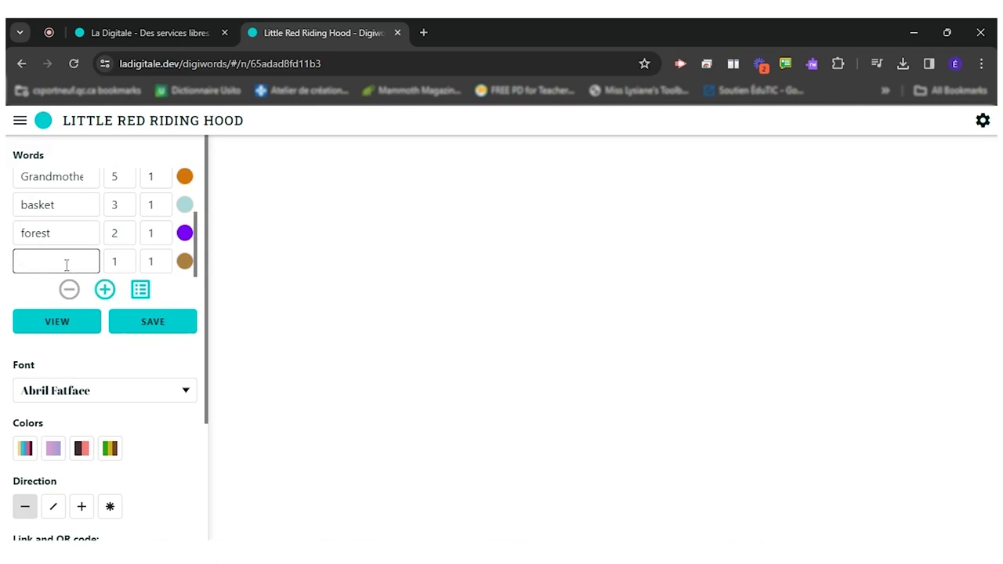
{"action": "type", "text": "butter"}
{"action": "left_click", "coordinate": [115, 262]}
{"action": "type", "text": "2"}
- Add hunter at size 3 and disguise at size 2
{"action": "left_click", "coordinate": [105, 289]}
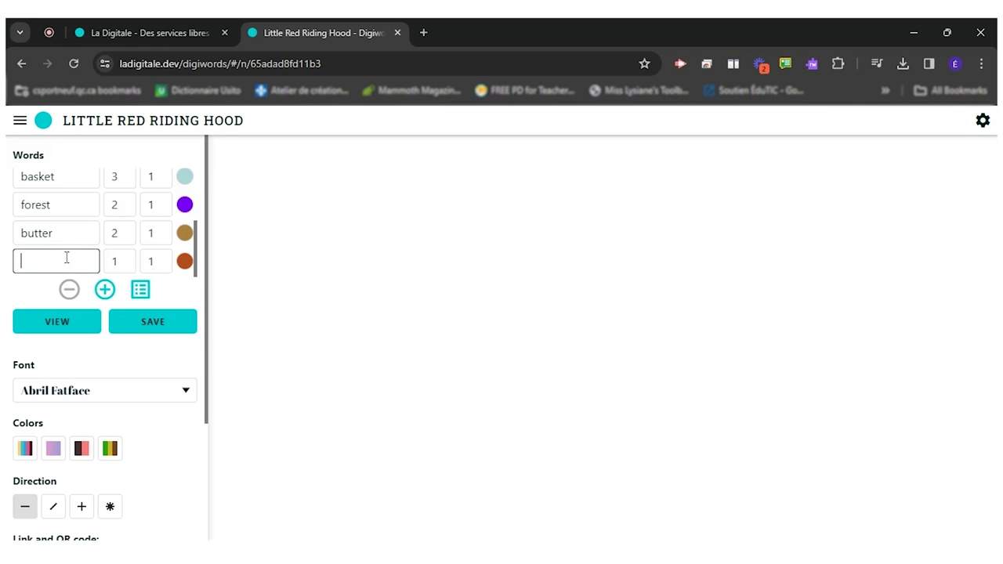
{"action": "type", "text": "hunter"}
{"action": "left_click", "coordinate": [116, 266]}
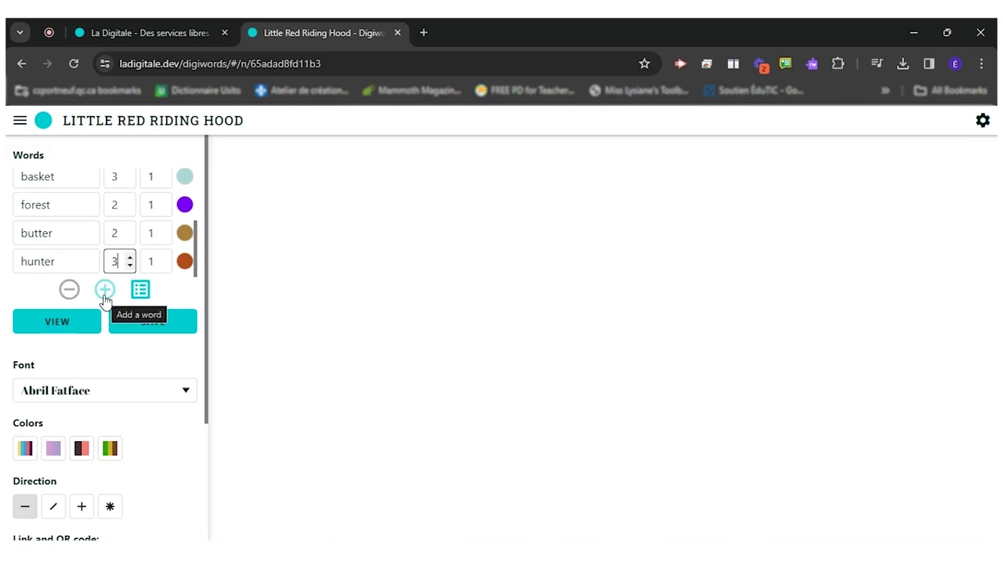
{"action": "left_click", "coordinate": [104, 290]}
{"action": "type", "text": "dis"}
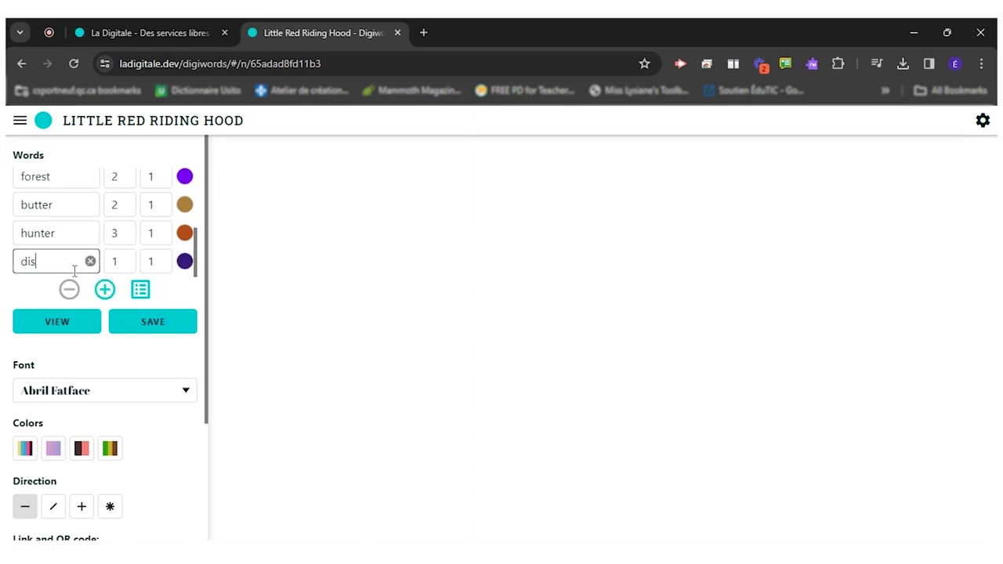
{"action": "type", "text": "guise"}
{"action": "double_click", "coordinate": [111, 263]}
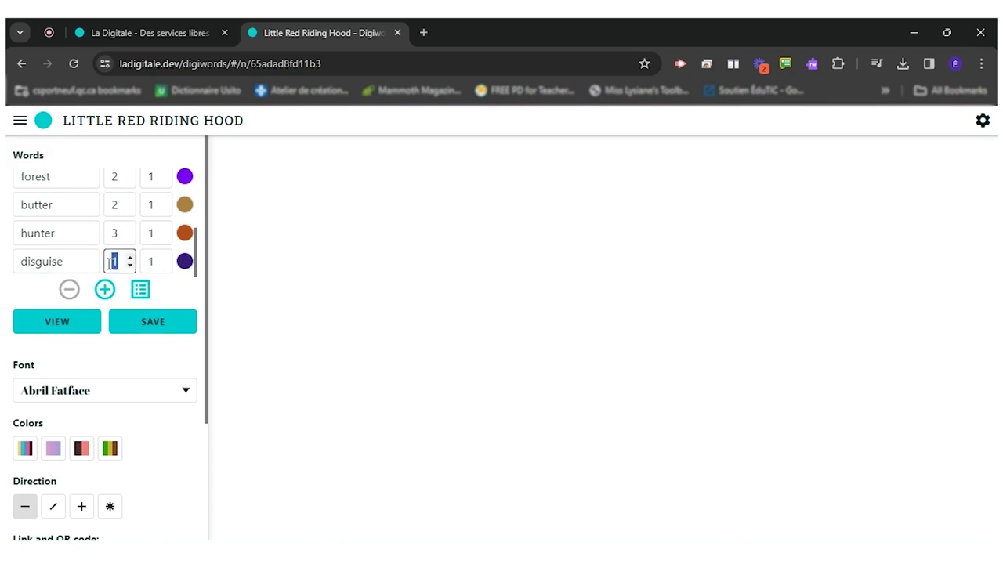
{"action": "type", "text": "2"}
{"action": "scroll", "coordinate": [187, 235], "scroll_direction": "up", "scroll_amount": 5}
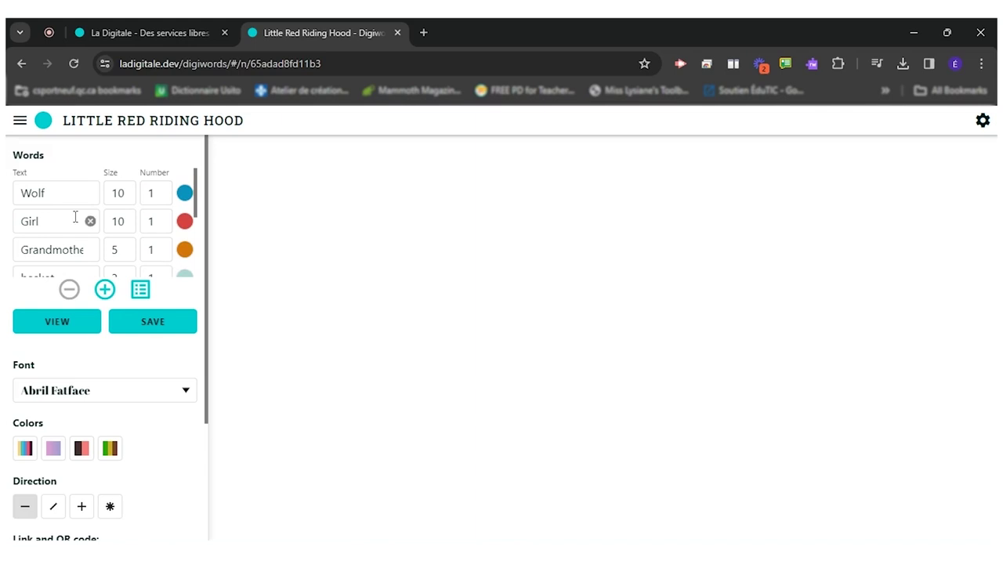
- Generate the word cloud and switch its font to Barrio
{"action": "left_click", "coordinate": [86, 318]}
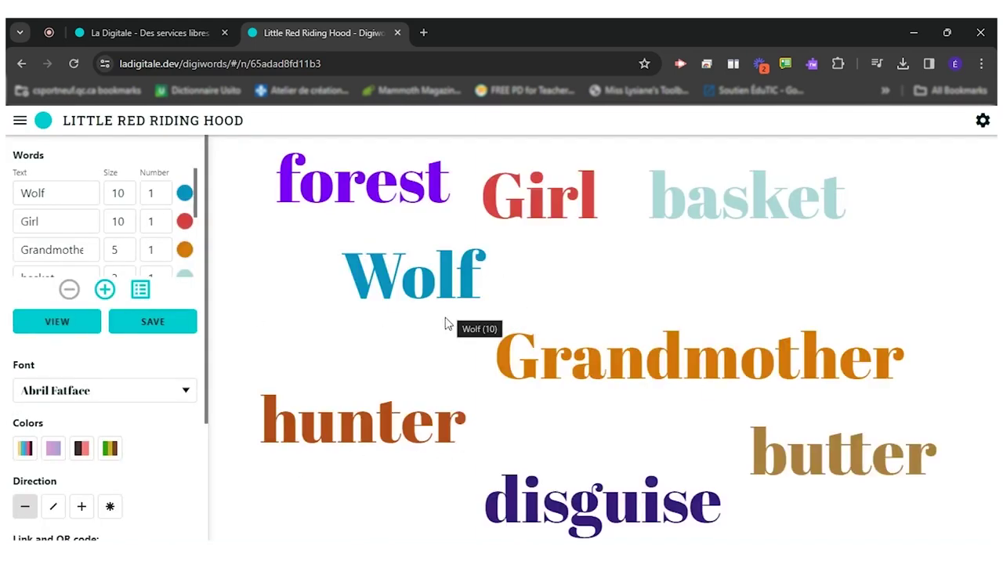
{"action": "left_click", "coordinate": [186, 391]}
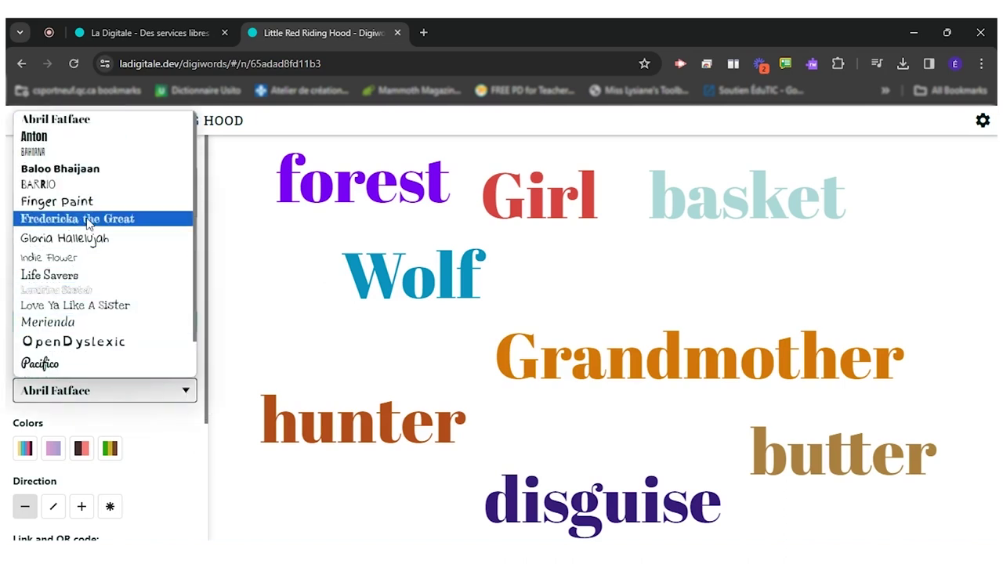
{"action": "left_click", "coordinate": [90, 185]}
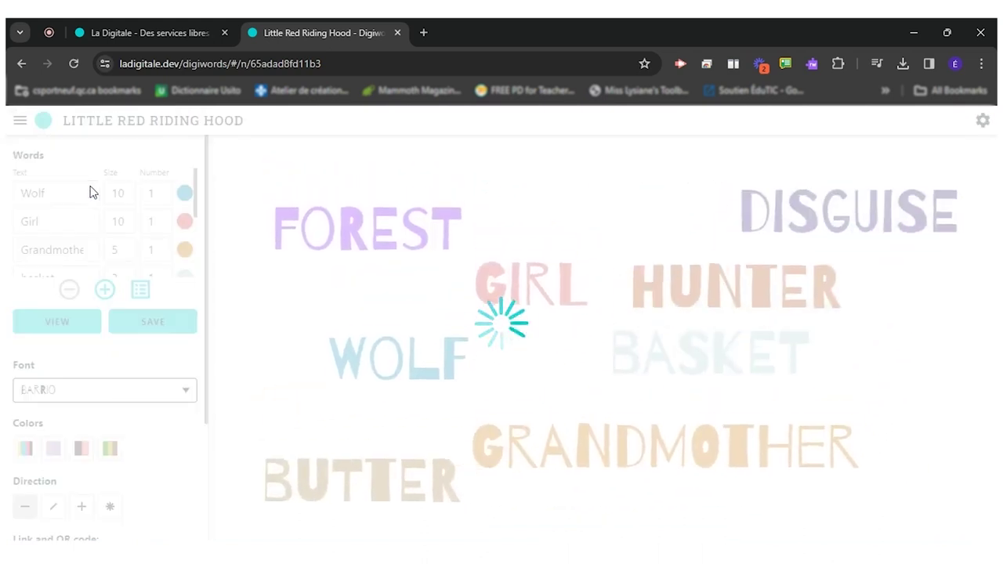
- Try the diagonal and mixed directions, then set all words horizontal
{"action": "scroll", "coordinate": [71, 329], "scroll_direction": "down", "scroll_amount": 1}
{"action": "left_click", "coordinate": [53, 433]}
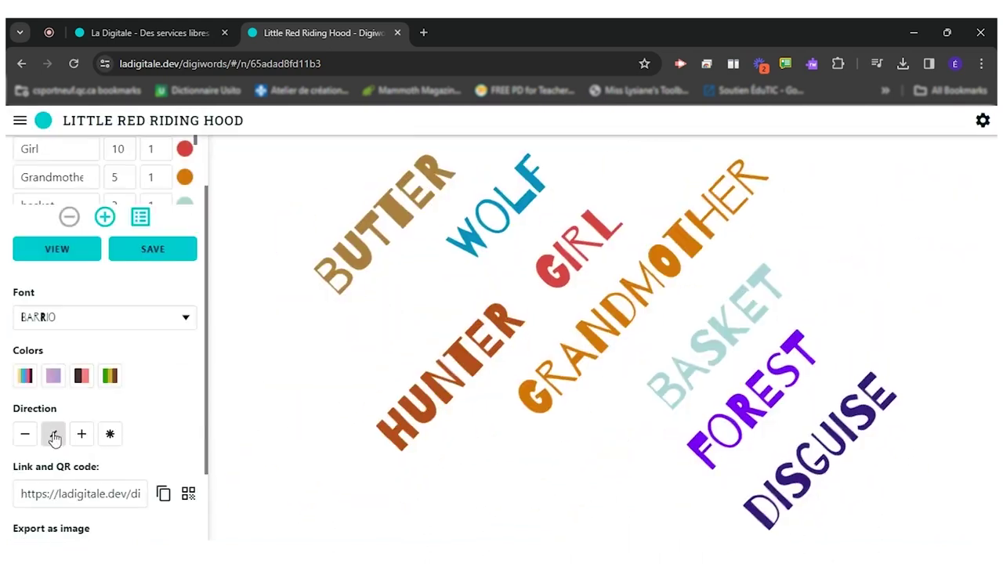
{"action": "left_click", "coordinate": [81, 435]}
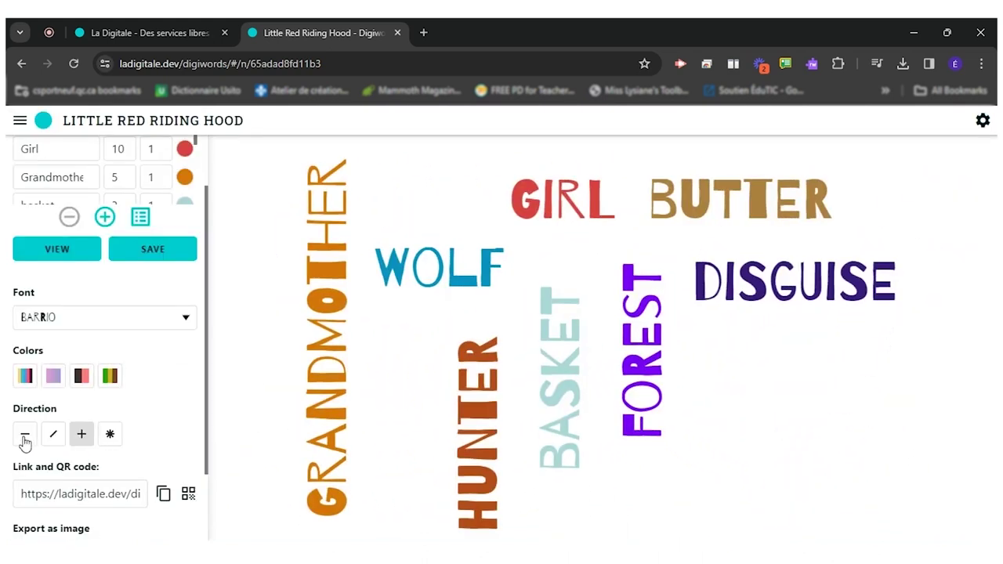
{"action": "left_click", "coordinate": [25, 433]}
{"action": "scroll", "coordinate": [121, 247], "scroll_direction": "up", "scroll_amount": 1}
{"action": "scroll", "coordinate": [122, 247], "scroll_direction": "down", "scroll_amount": 2}
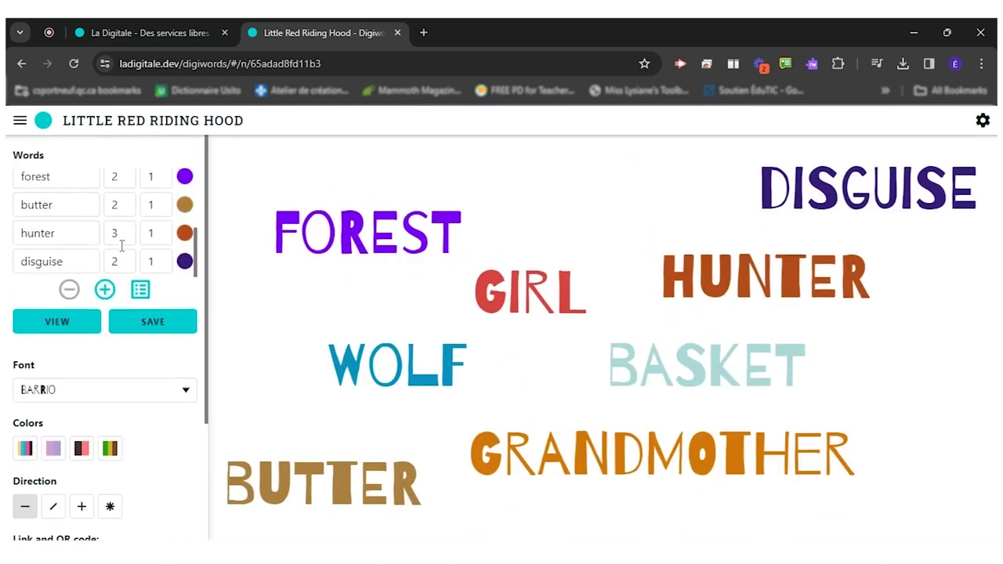
- Set disguise's size to 1, save the cloud, then apply the + mixed-direction layout
{"action": "left_click", "coordinate": [130, 266]}
{"action": "left_click", "coordinate": [130, 265]}
{"action": "left_click", "coordinate": [130, 266]}
{"action": "left_click", "coordinate": [130, 265]}
{"action": "left_click", "coordinate": [134, 322]}
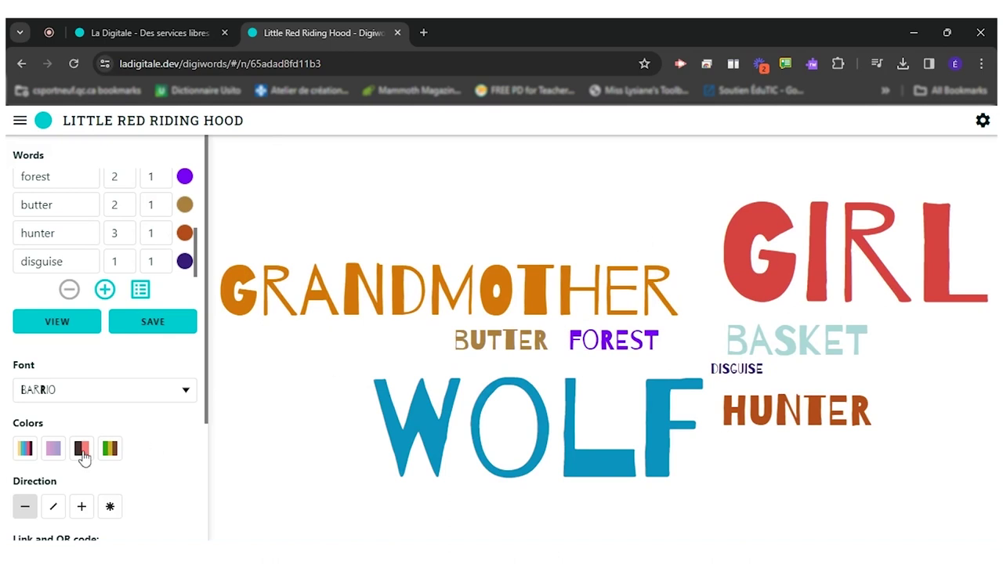
{"action": "left_click", "coordinate": [81, 506]}
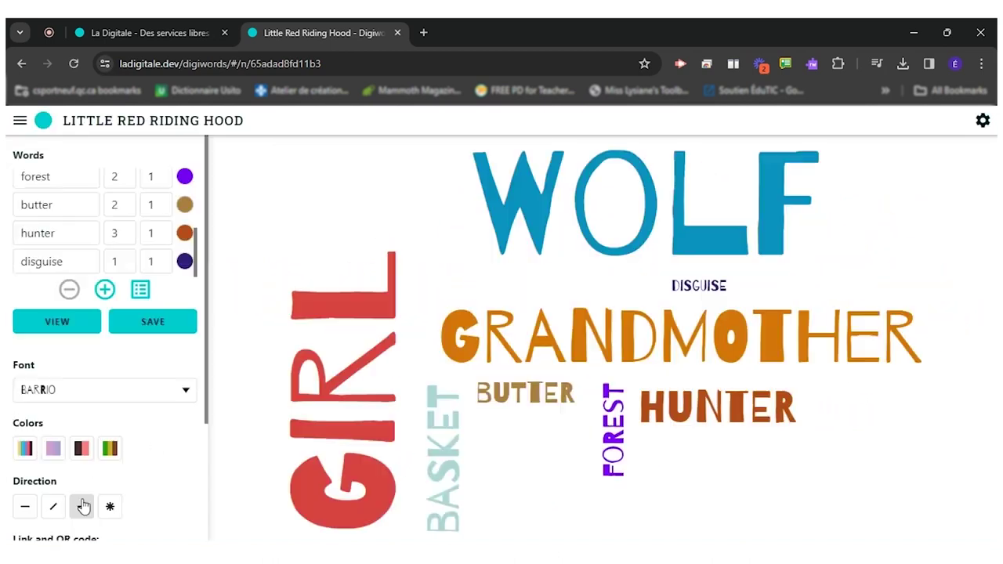
{"action": "scroll", "coordinate": [83, 506], "scroll_direction": "down", "scroll_amount": 1}
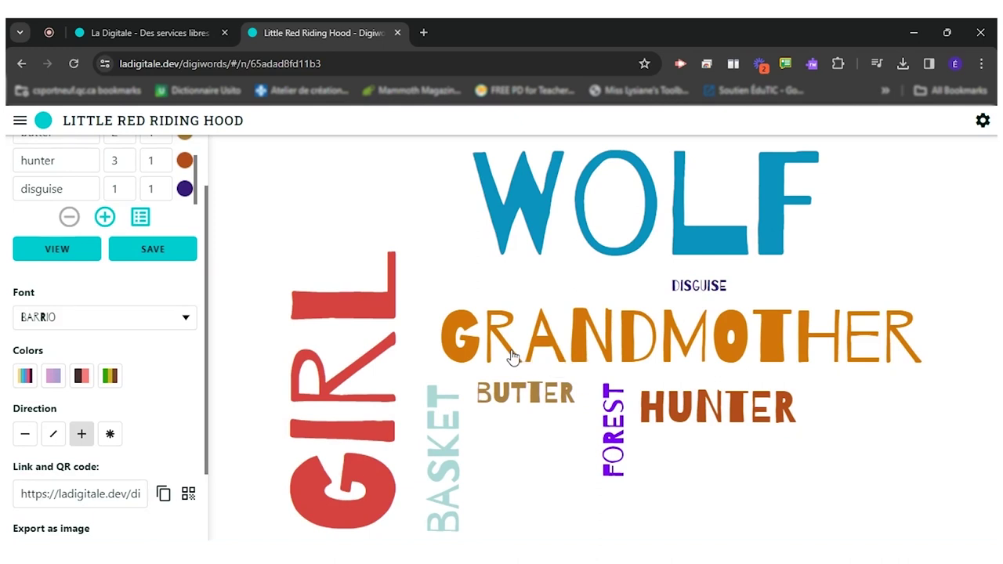
- Copy the Link and QR code share link, then export the Little Red Riding Hood cloud as an image
{"action": "left_click", "coordinate": [111, 496]}
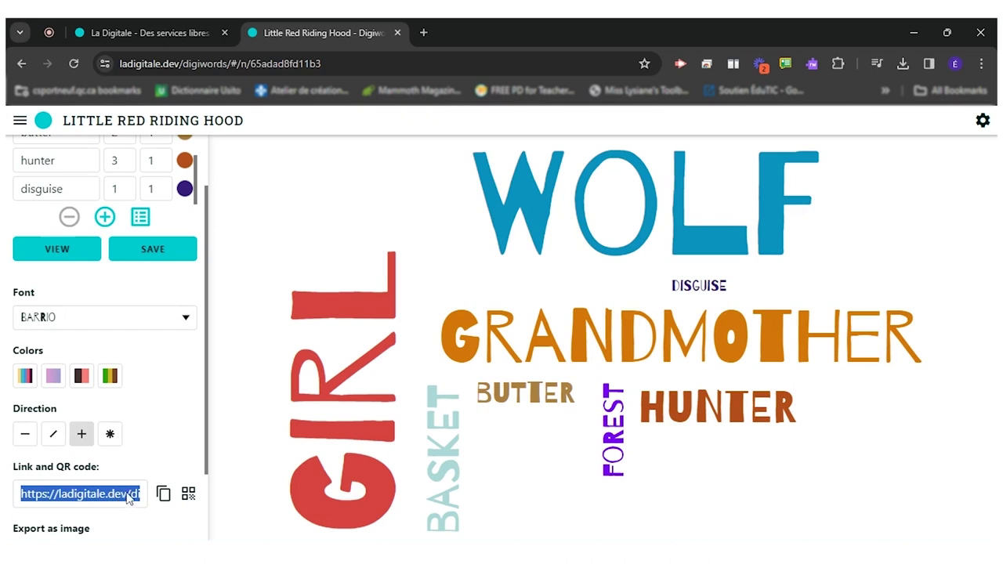
{"action": "left_click", "coordinate": [163, 494]}
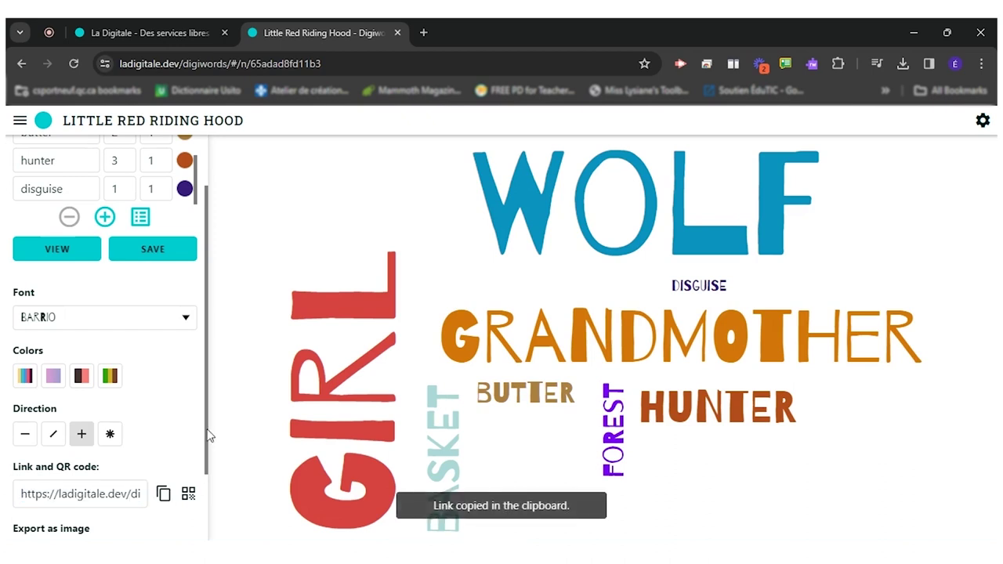
{"action": "scroll", "coordinate": [208, 436], "scroll_direction": "down", "scroll_amount": 2}
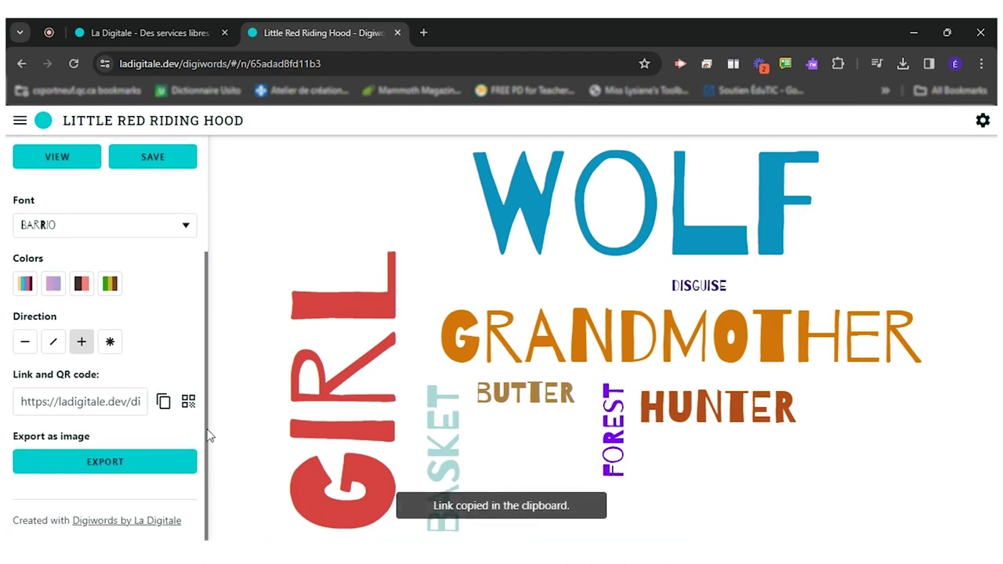
{"action": "left_click", "coordinate": [137, 463]}
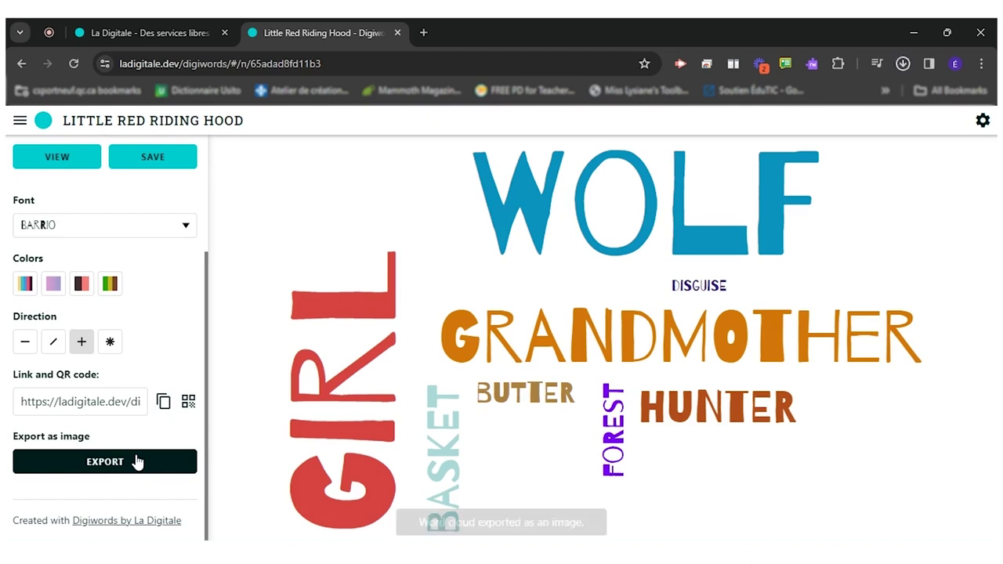